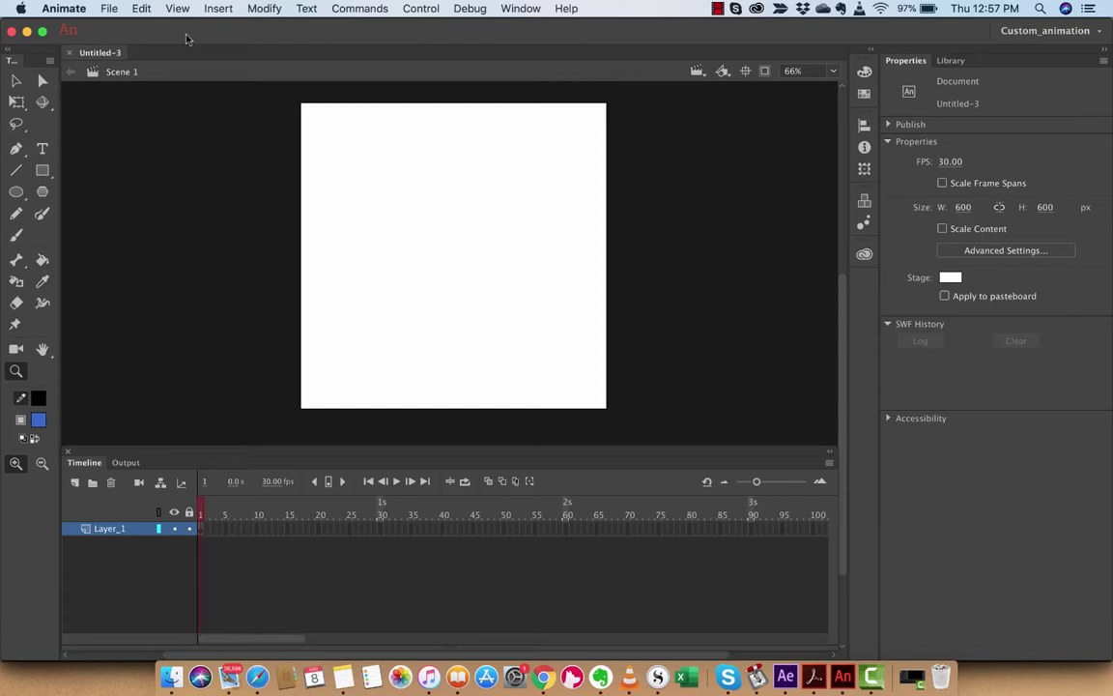
Step: Draw a #3366CC rectangle with black outline over the stage, then set the fill colour to none
click(43, 171)
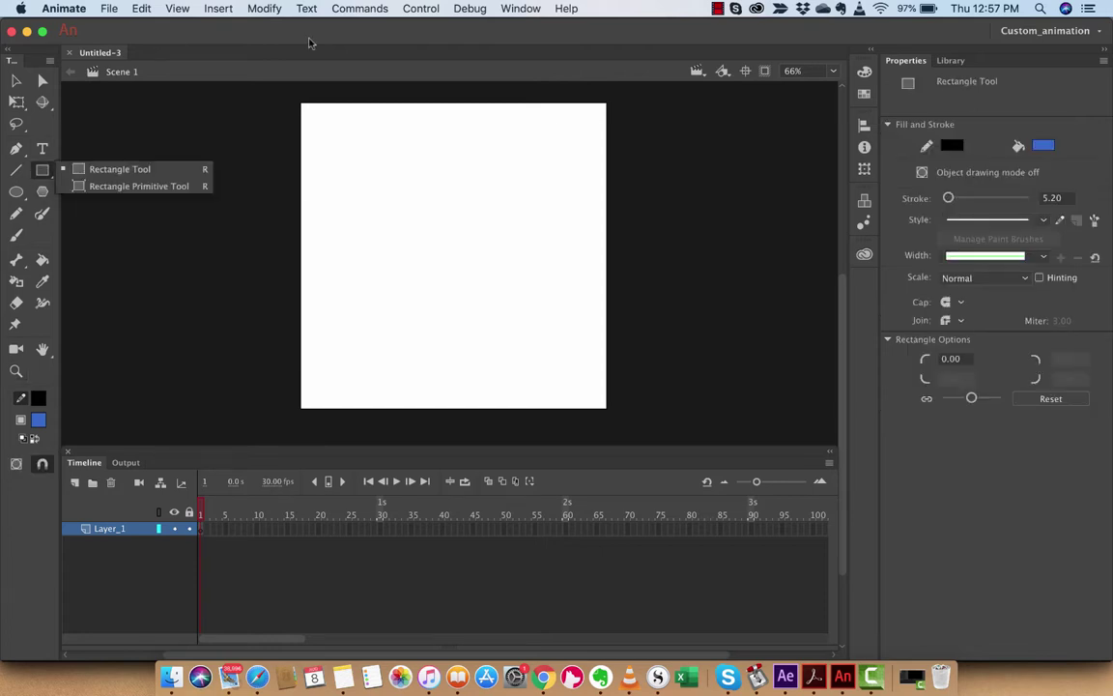
click(92, 170)
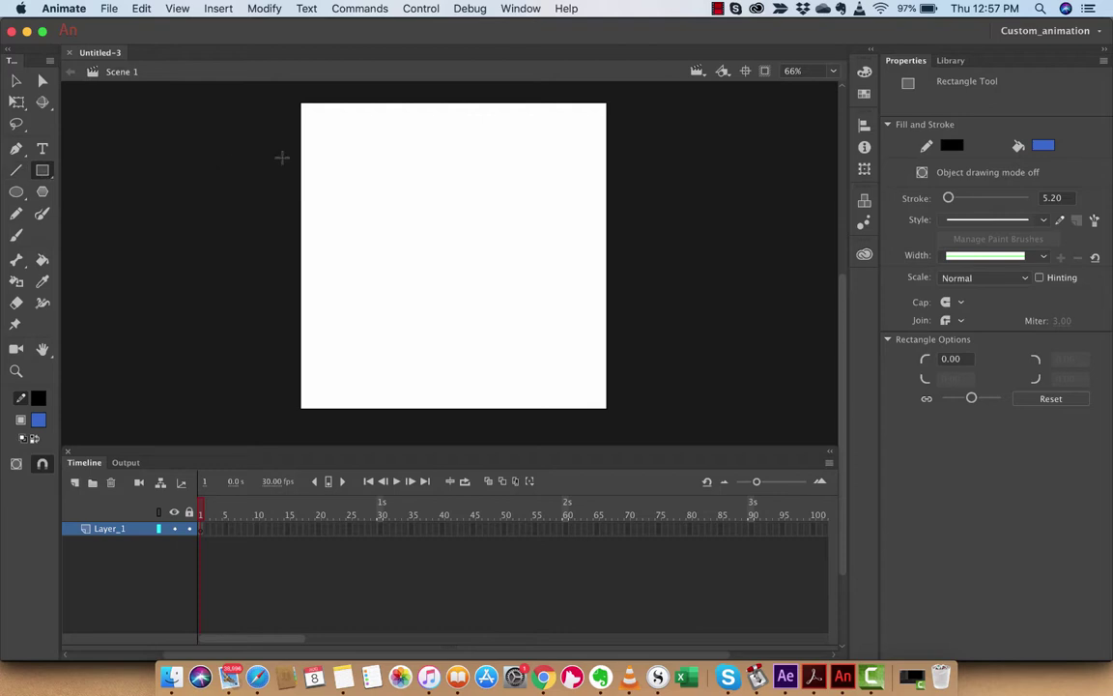
mouse_move(302, 105)
mouse_down()
mouse_move(519, 352)
mouse_move(628, 427)
mouse_move(607, 410)
mouse_up()
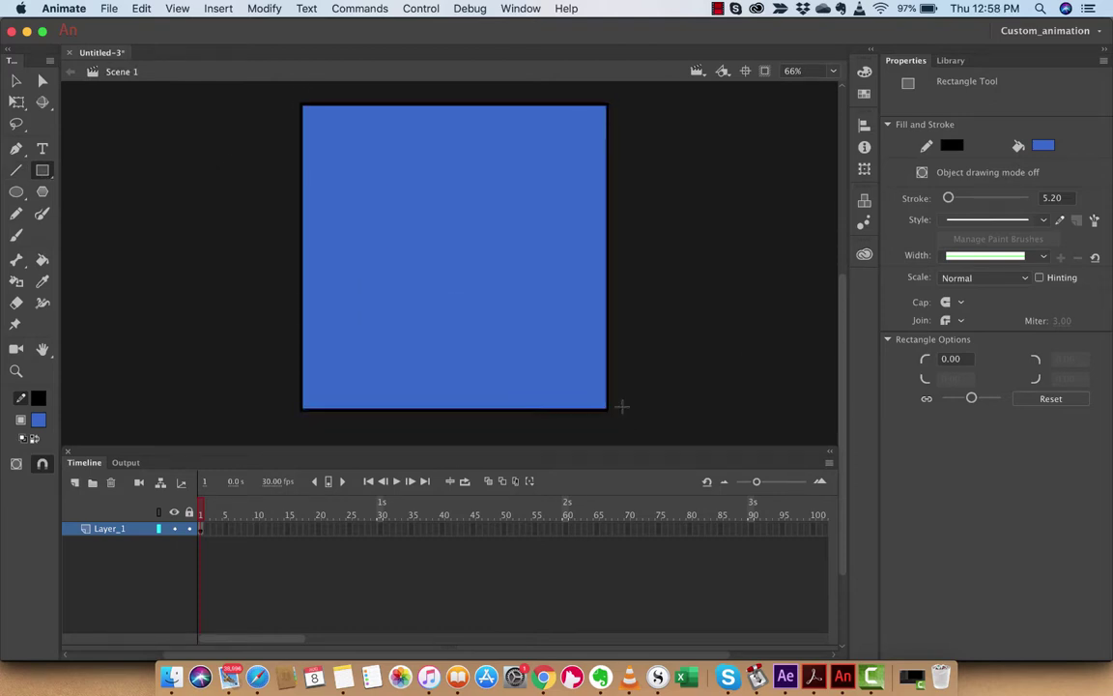
click(1046, 145)
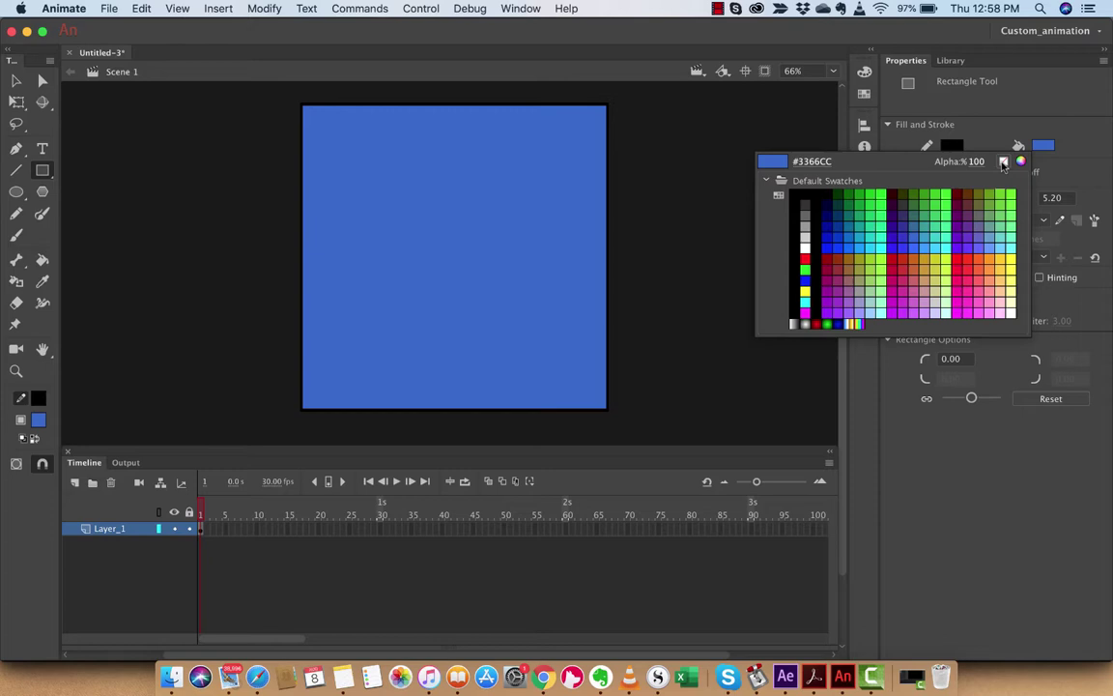
click(1004, 162)
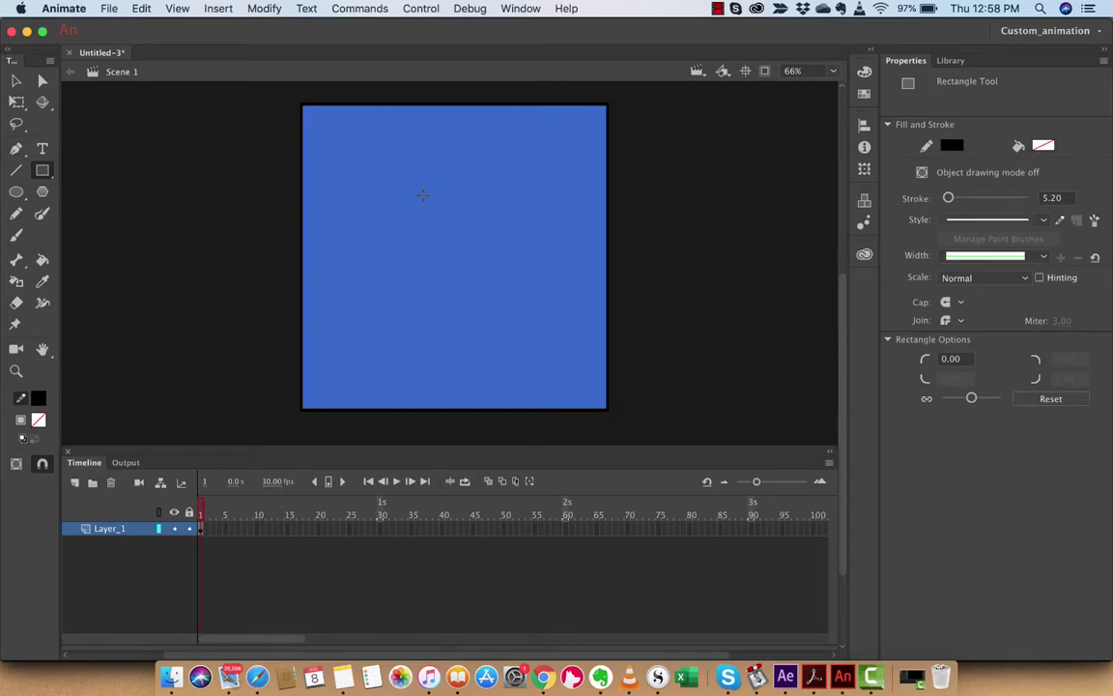
Step: Undo the blue rectangle, draw a stroke-only outline around the stage, and set fill to #00FF00
key(ctrl+z)
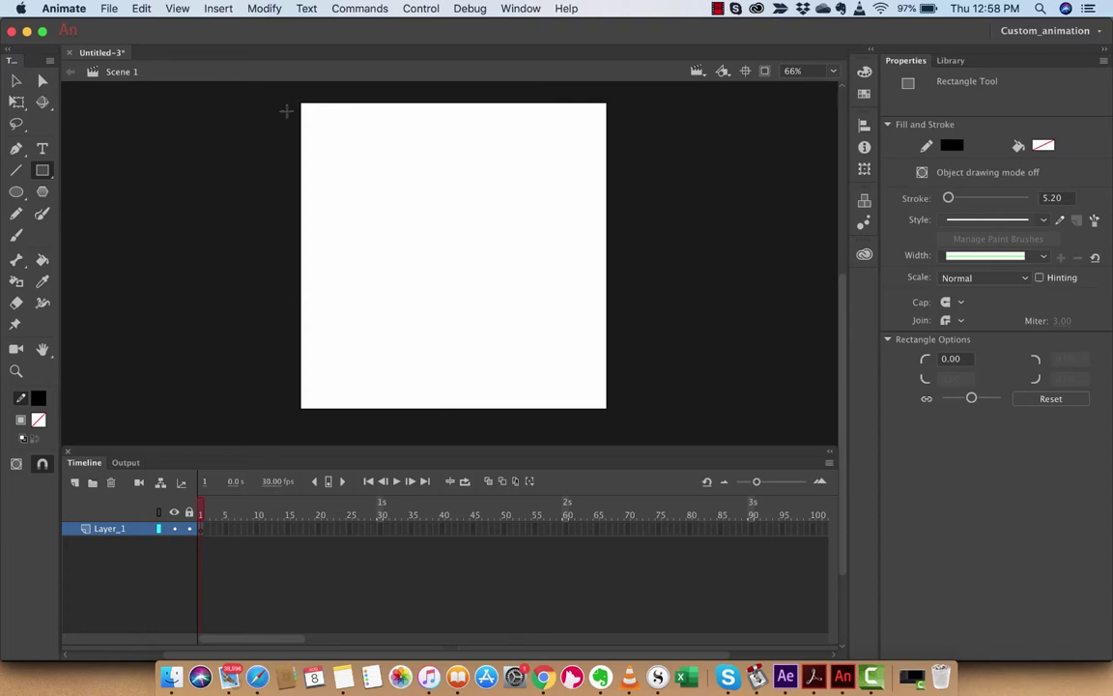
drag(301, 104, 530, 317)
drag(602, 367, 610, 408)
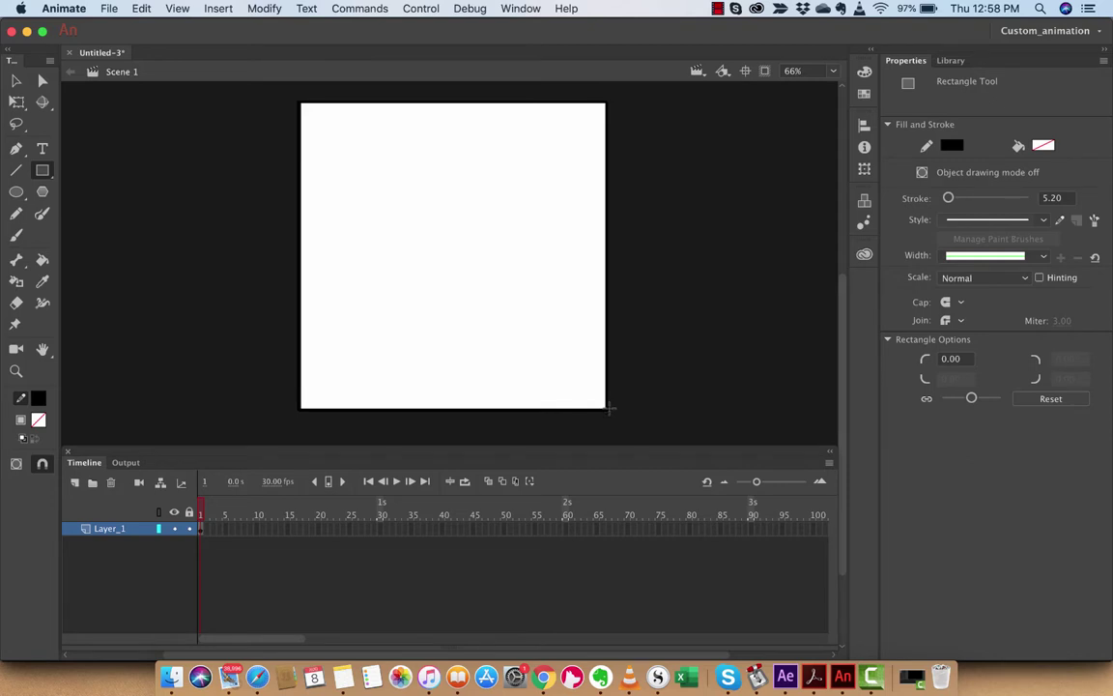
click(1044, 146)
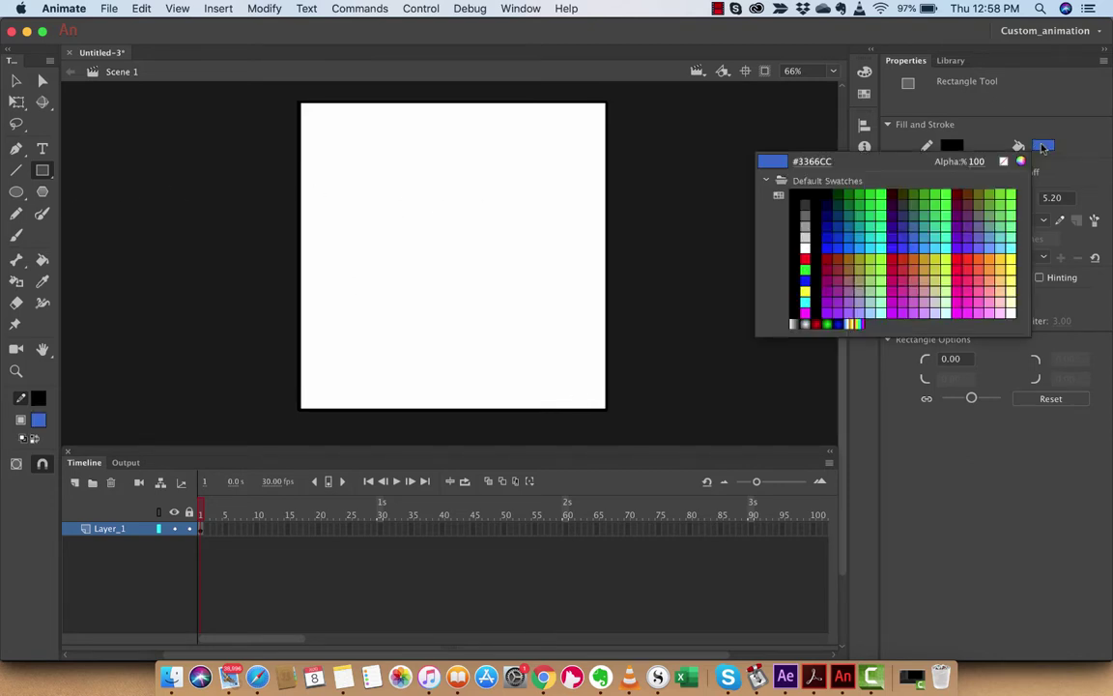
click(879, 197)
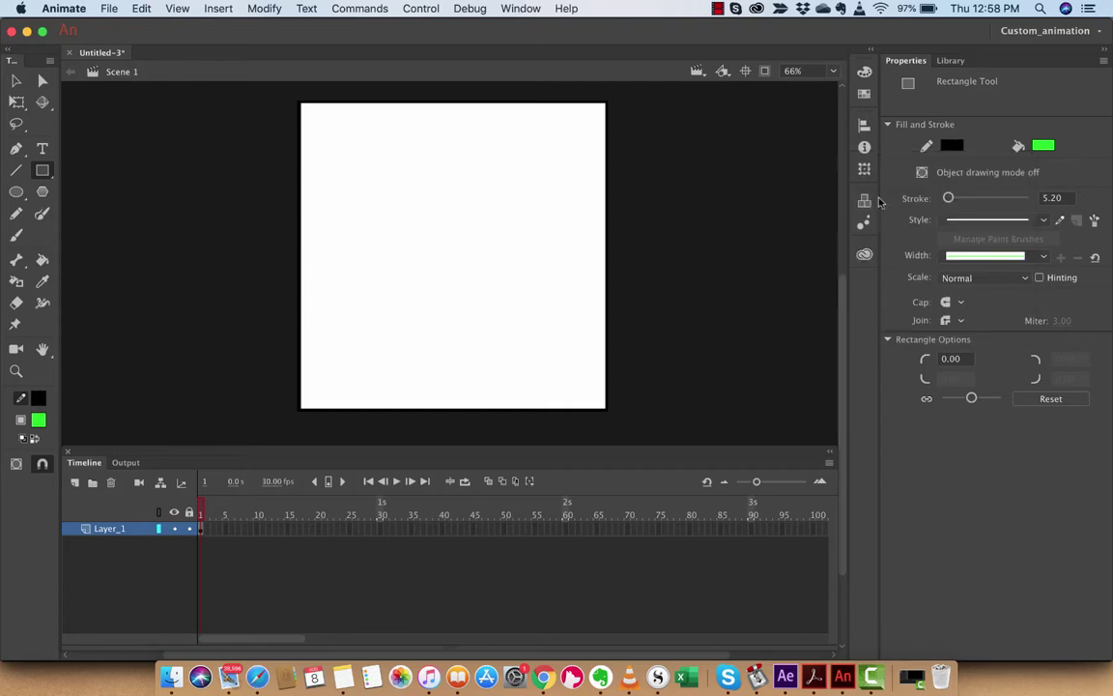
Step: Select the outline's left edge, then switch to the Paint Bucket tool
click(18, 80)
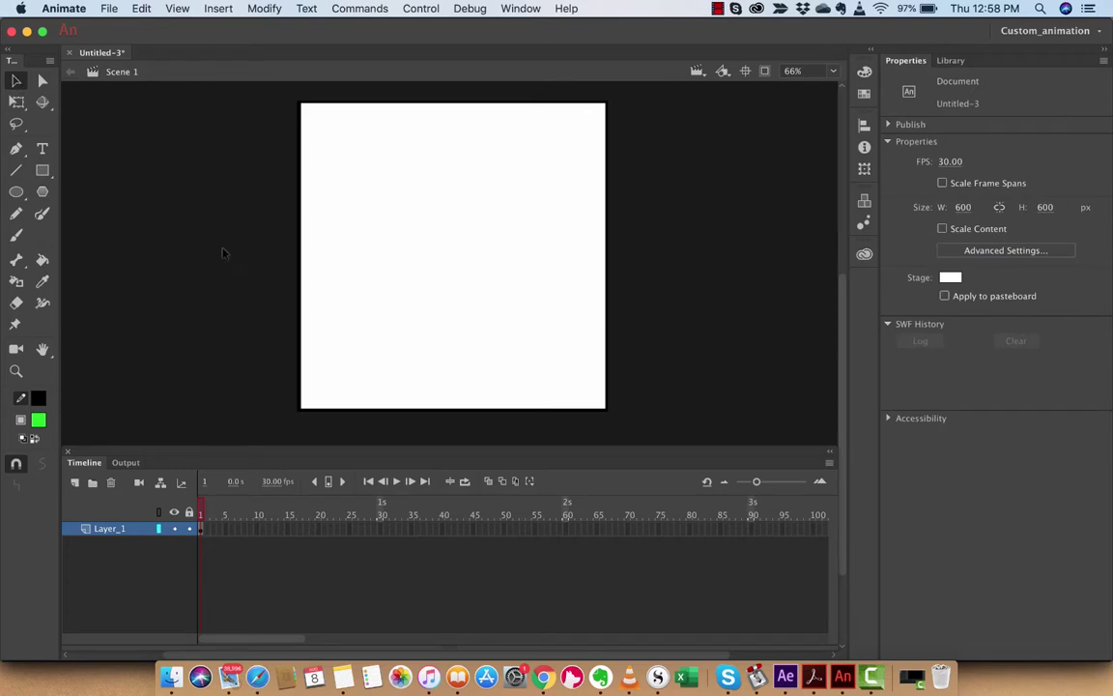
click(302, 311)
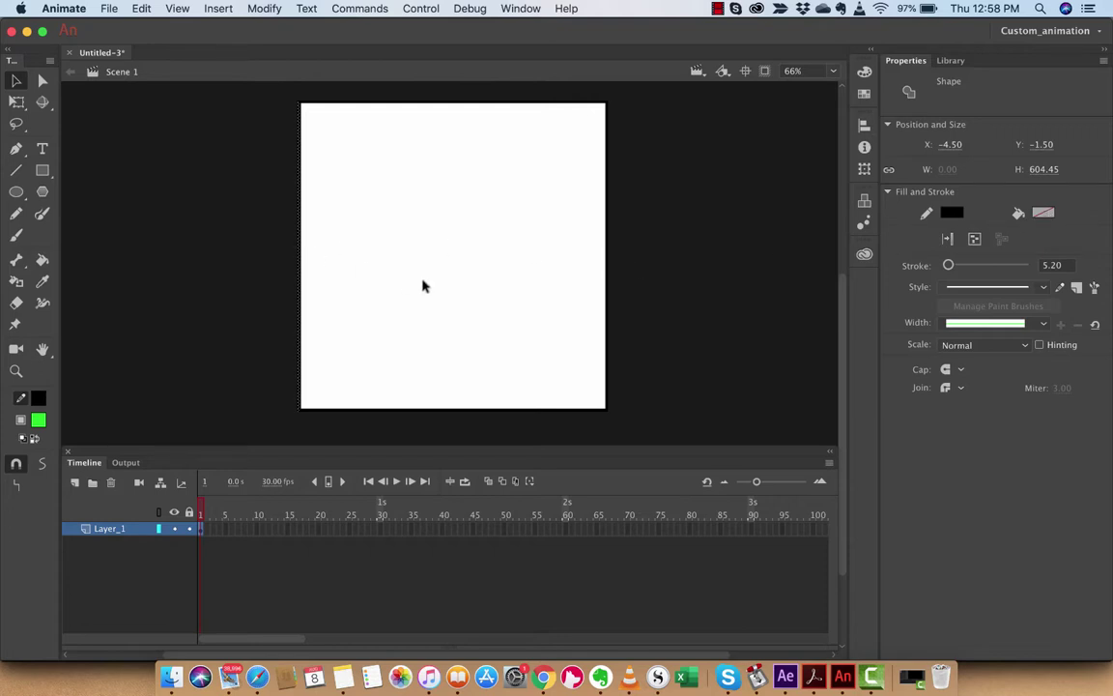
click(42, 261)
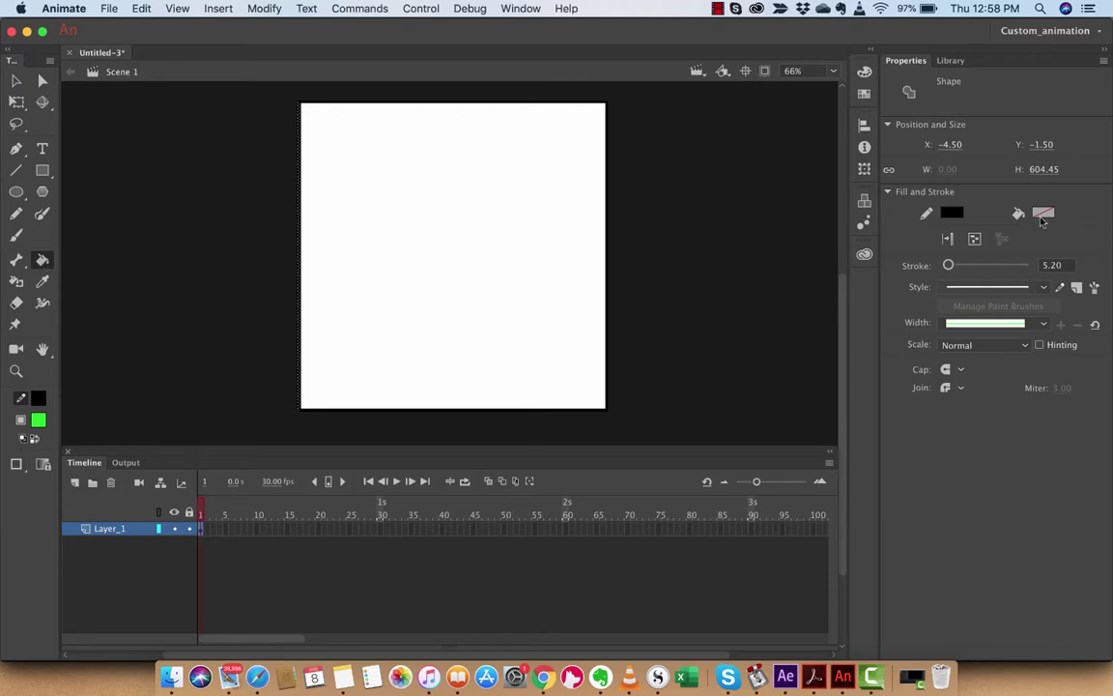
Step: Keep #00FF00 as the fill colour and paint the area inside the stage outline green
click(38, 420)
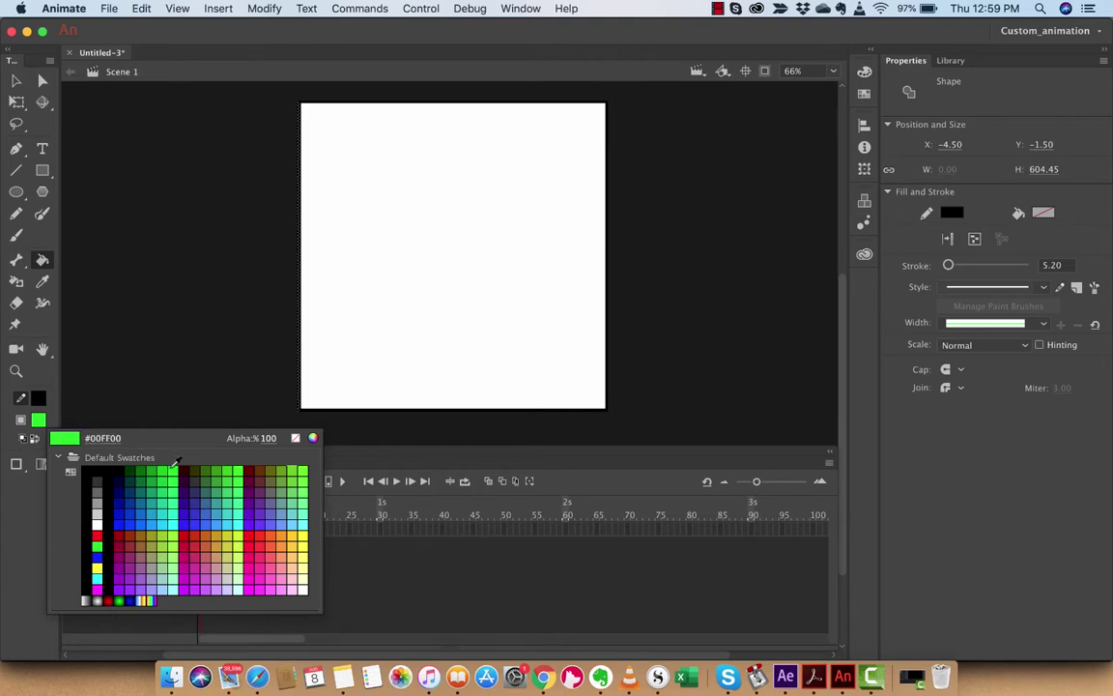
click(178, 466)
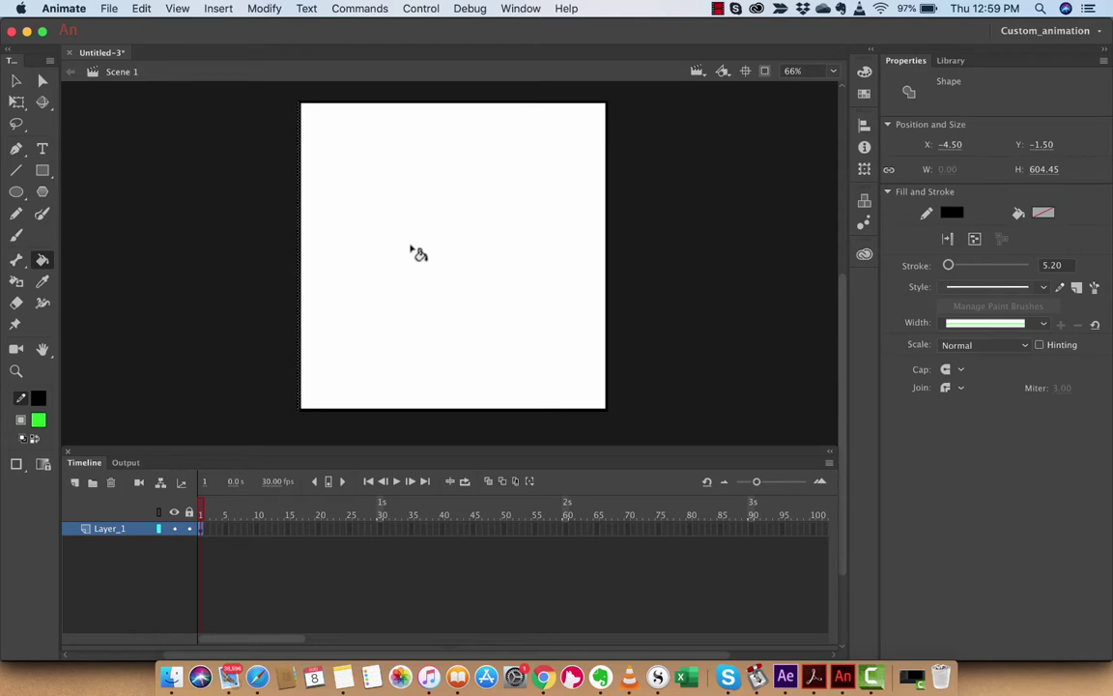
click(417, 254)
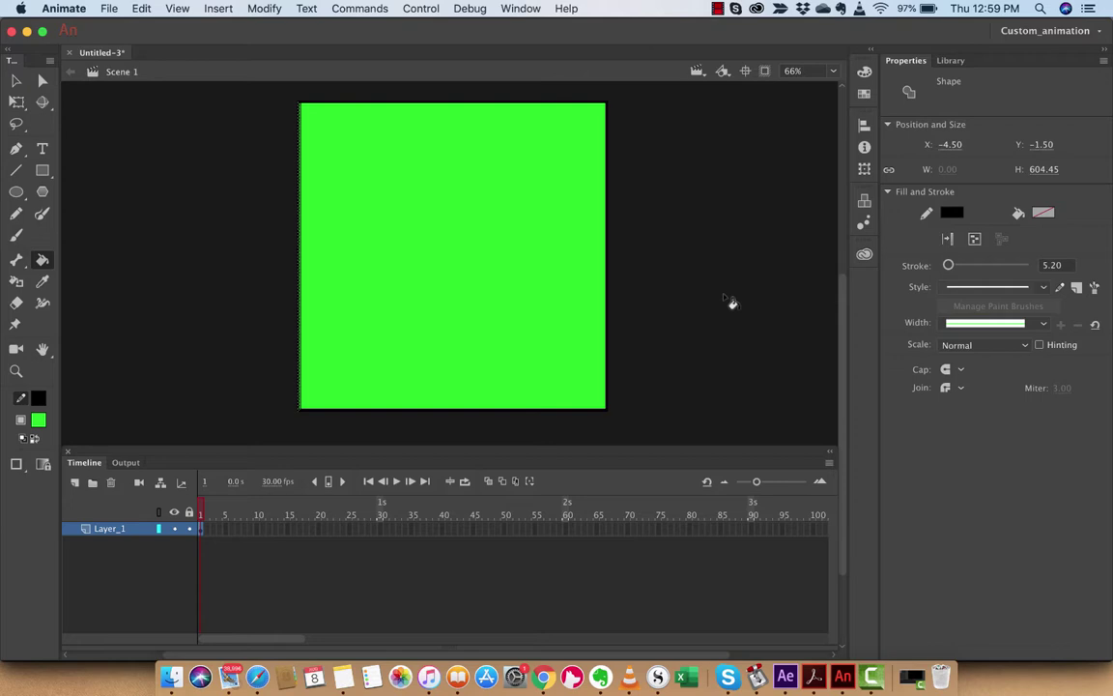
Step: Marquee-select and delete the green shape in two passes
click(16, 80)
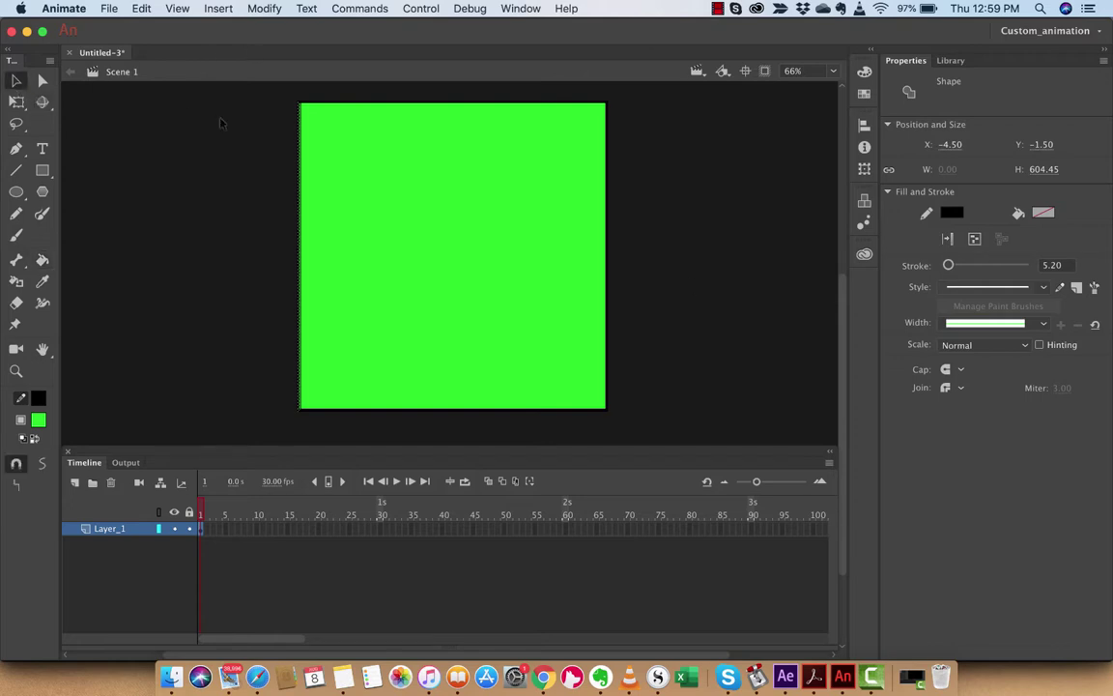
drag(242, 130, 413, 231)
key(Delete)
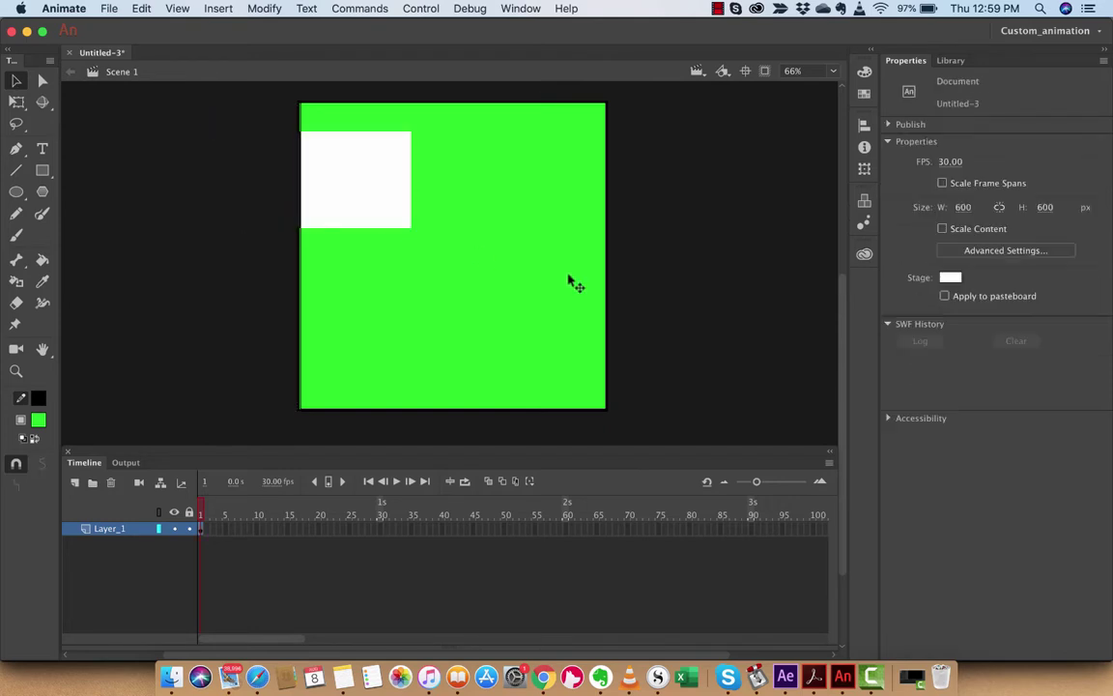
drag(671, 437, 266, 109)
key(Delete)
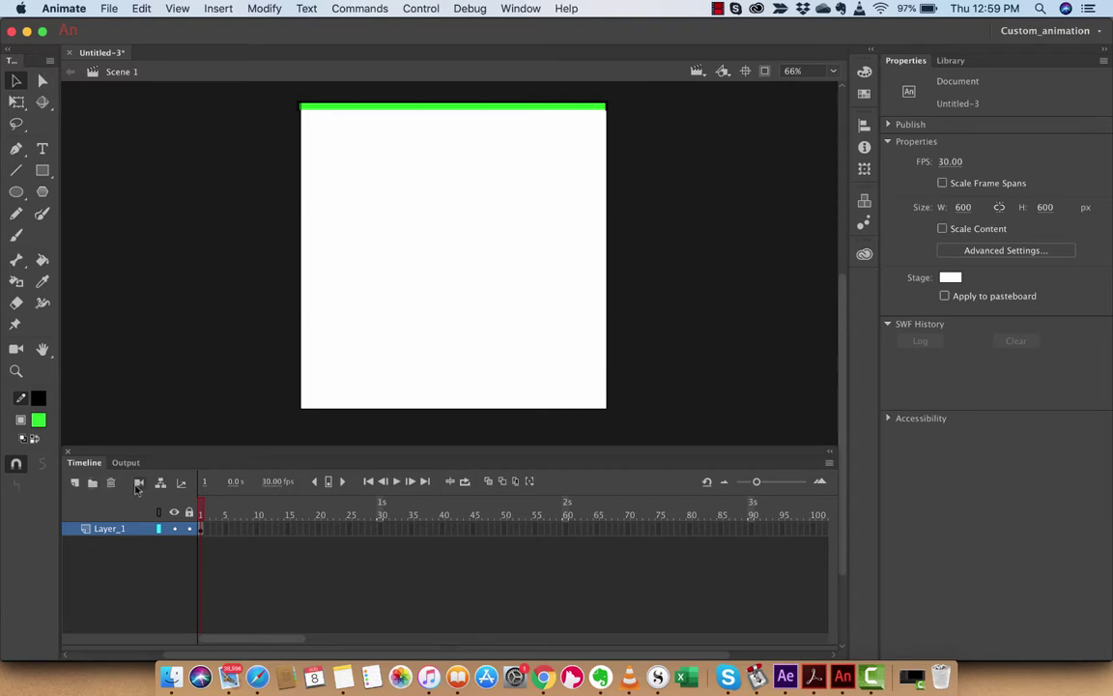
Step: Add a new layer and delete the original Layer_1
click(75, 484)
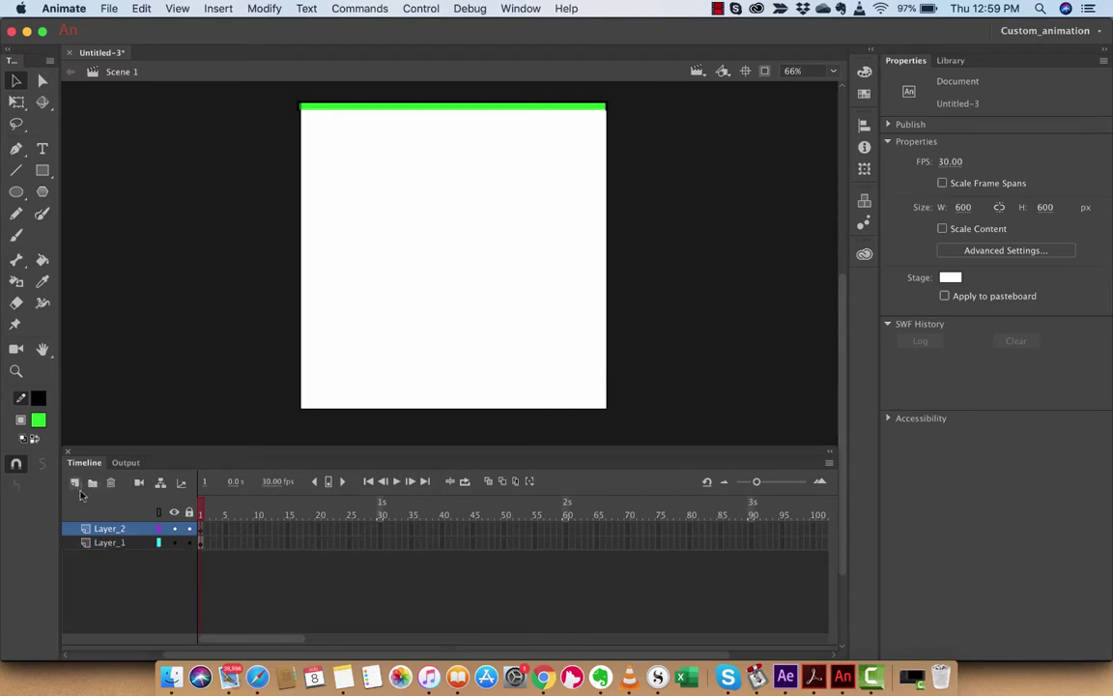
click(109, 542)
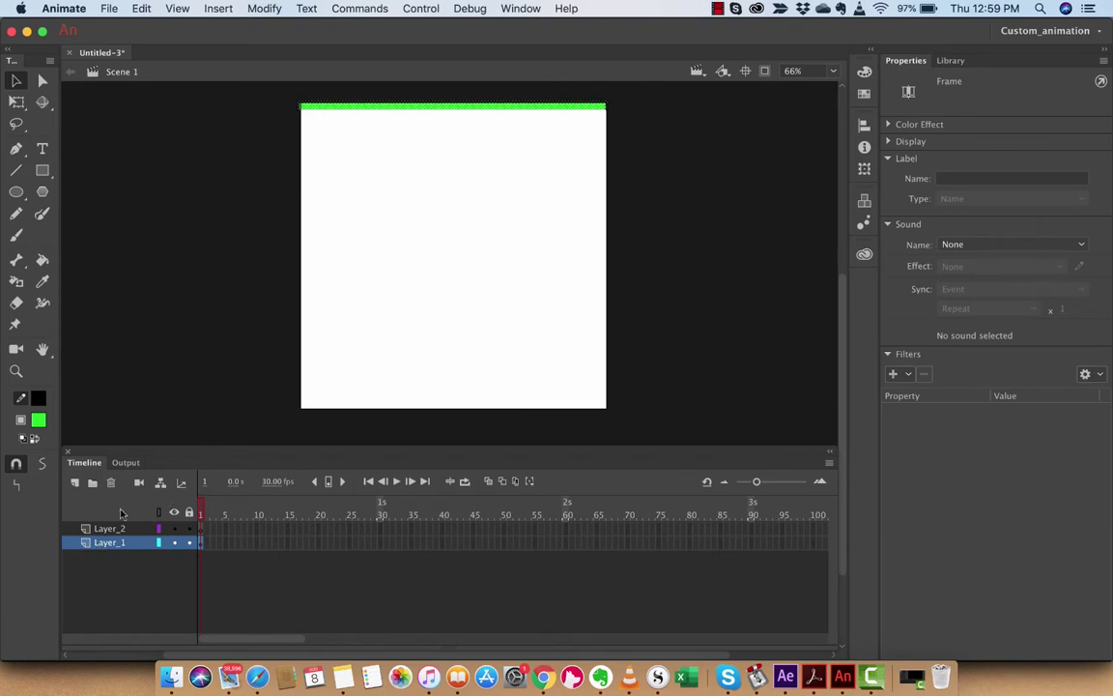
click(110, 482)
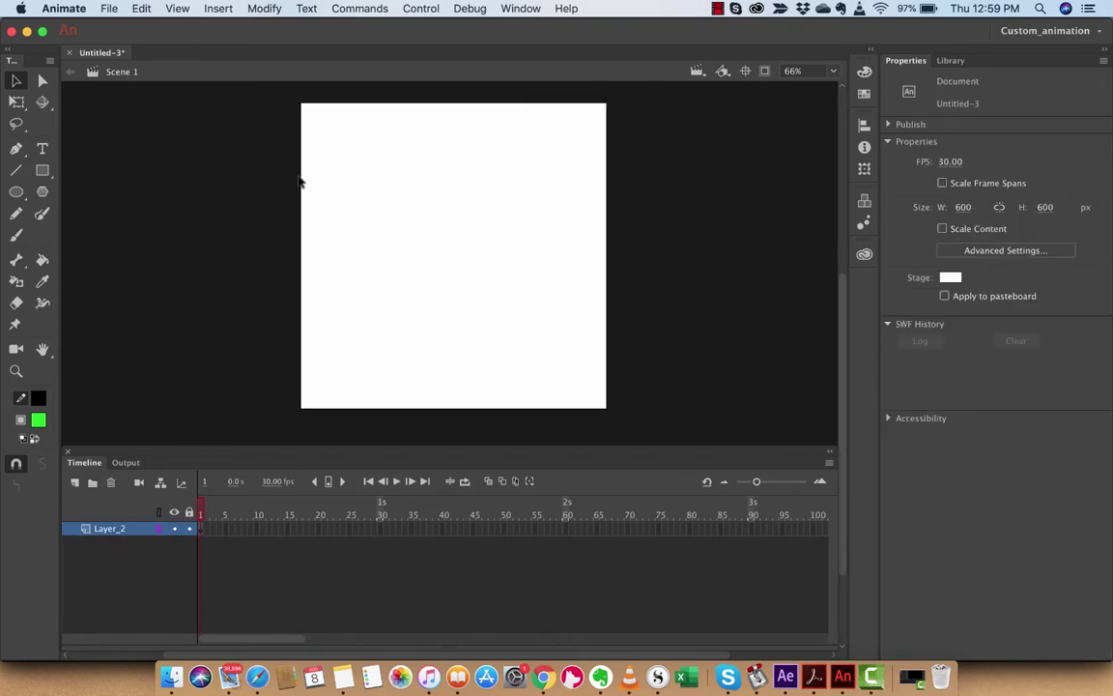
Step: Draw and undo a test rectangle, then set the fill colour to No Color
click(42, 170)
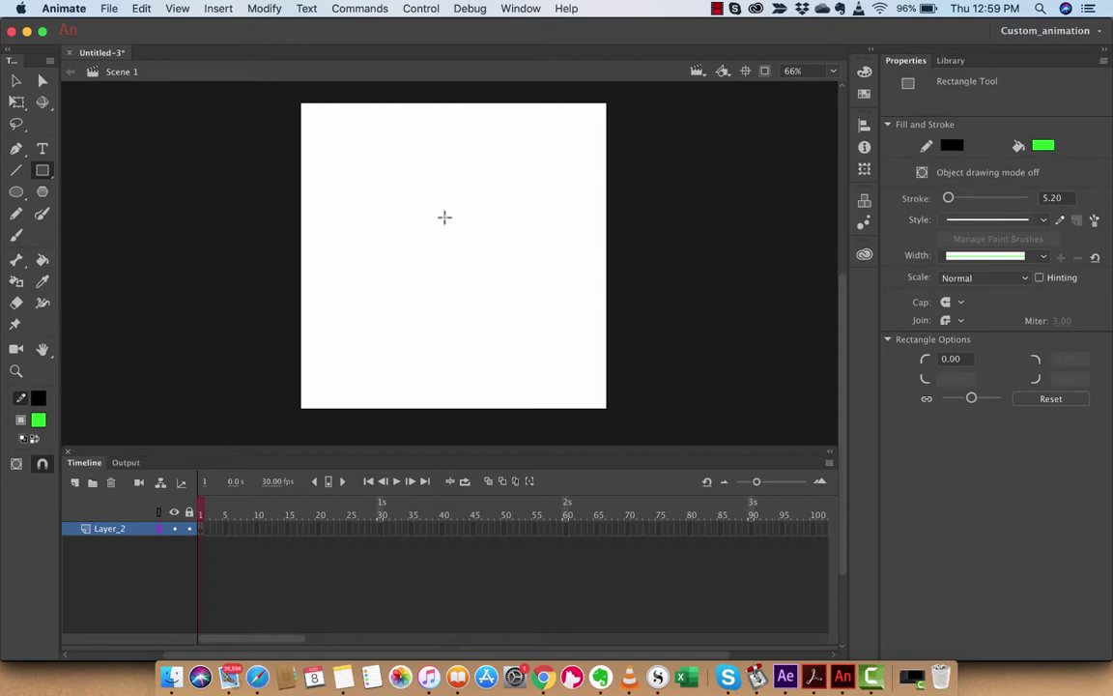
drag(341, 155, 508, 302)
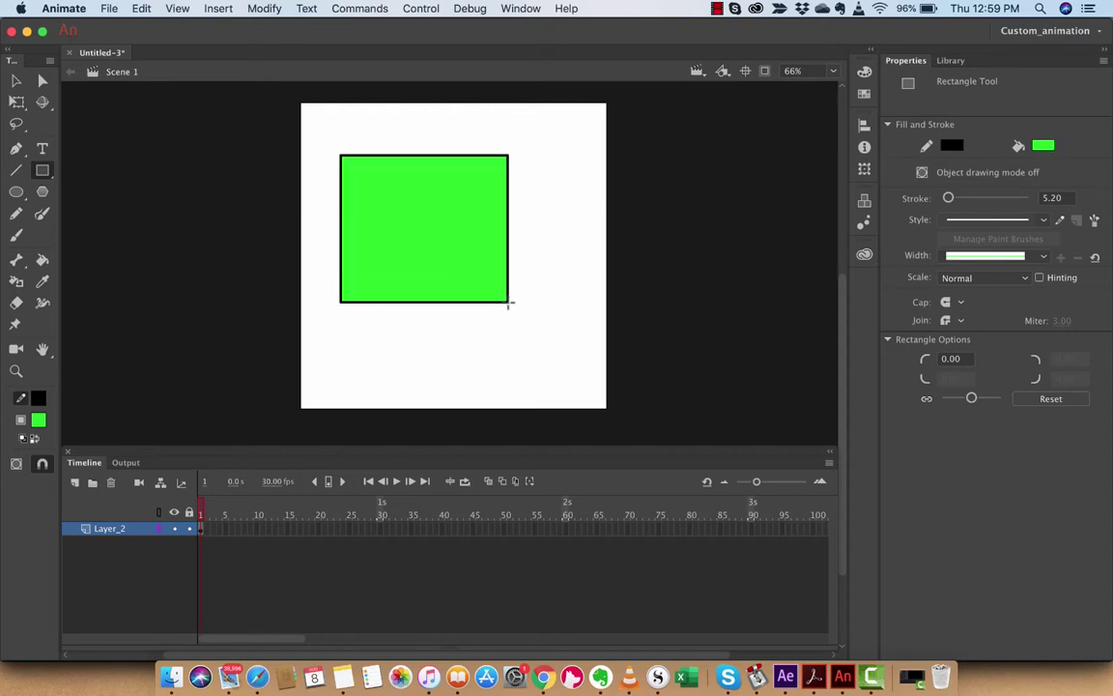
key(super+z)
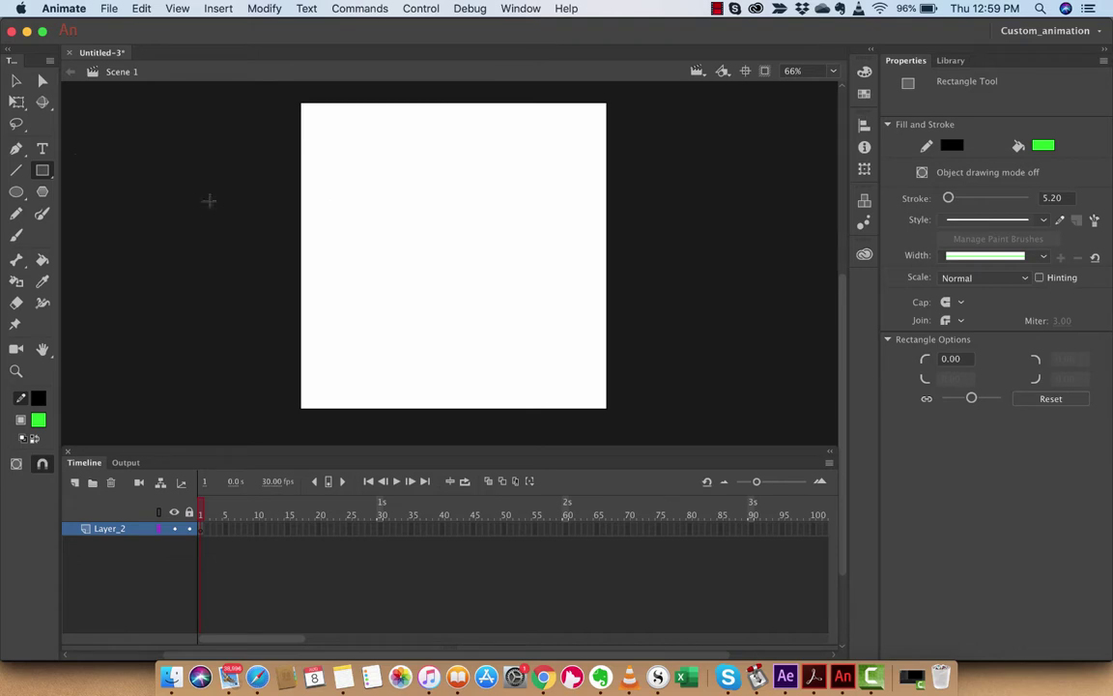
click(1043, 145)
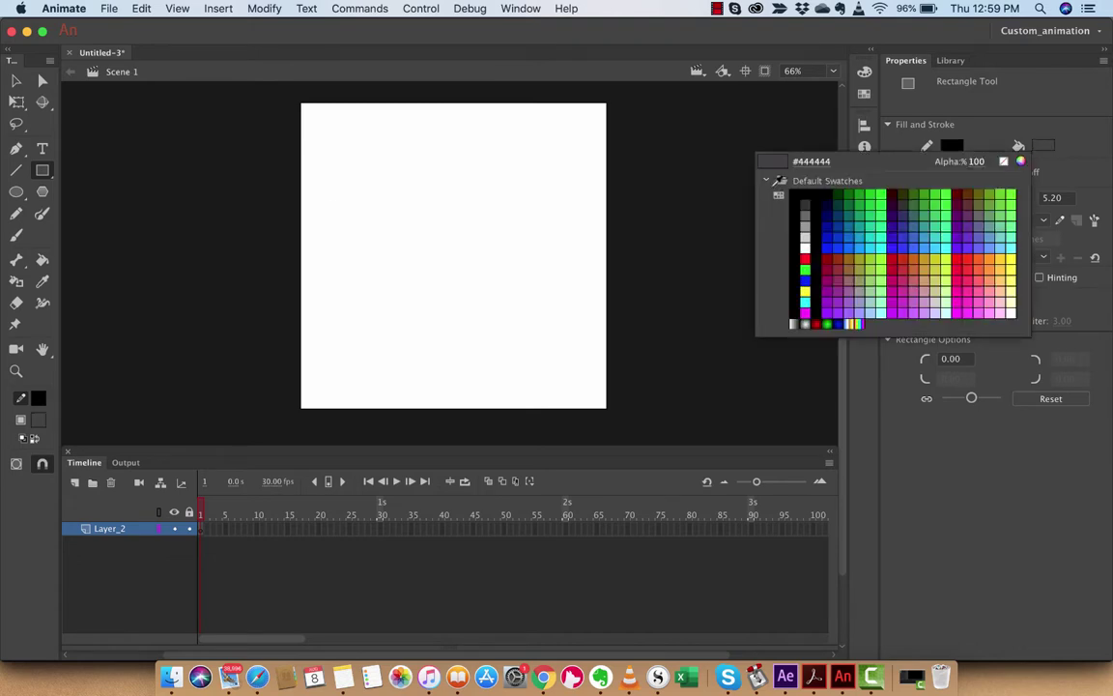
click(1003, 161)
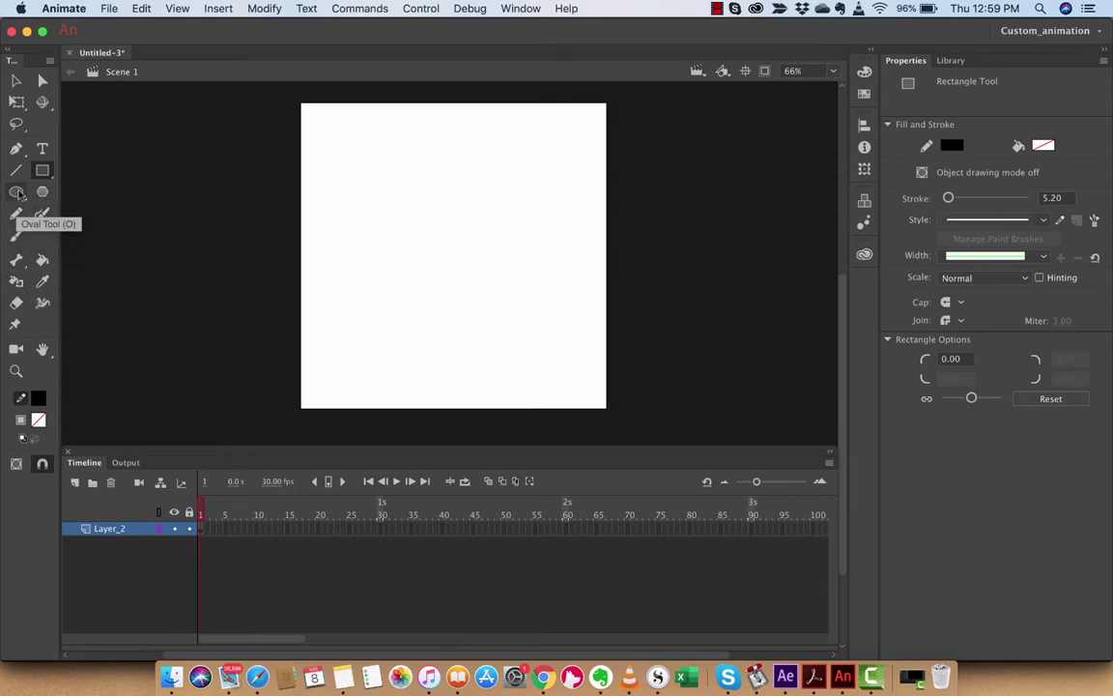
Step: Pen-draw a seven-point closed black outline across the lower stage, then select its top edge
click(17, 150)
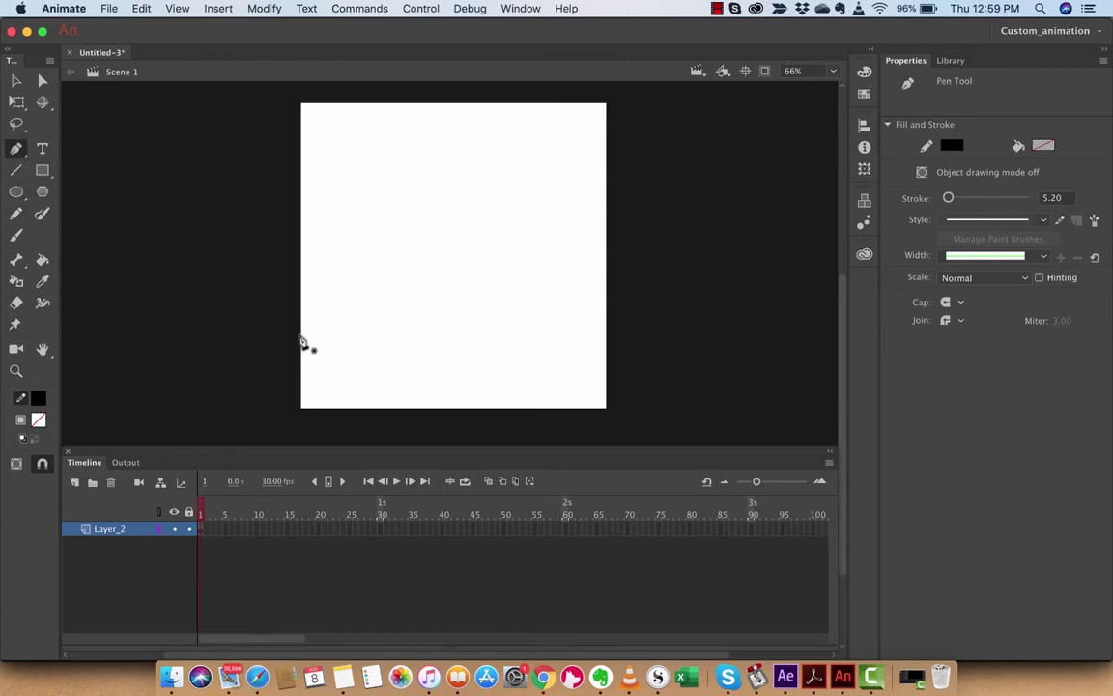
click(300, 334)
click(379, 249)
click(523, 269)
click(636, 280)
click(621, 395)
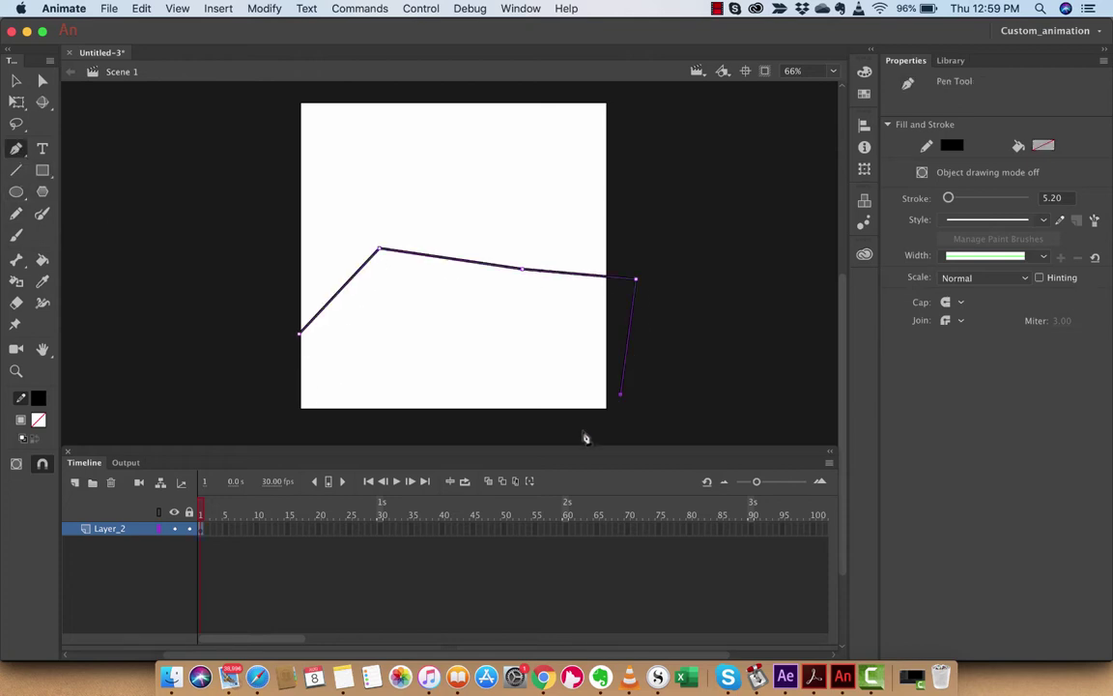
click(463, 436)
click(257, 380)
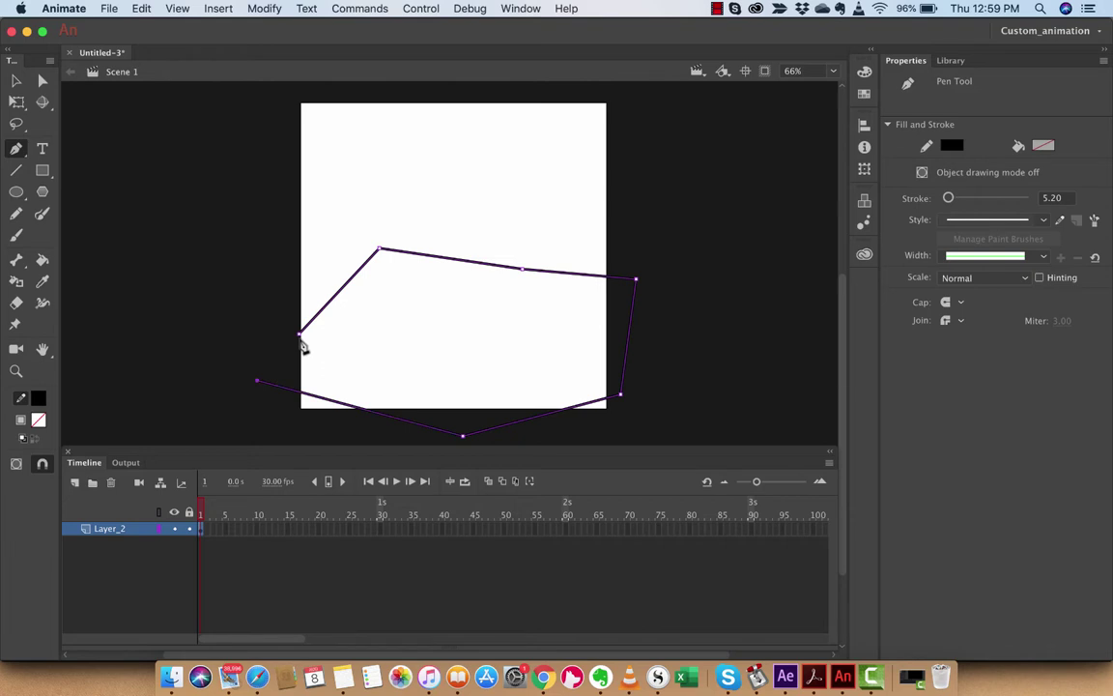
click(300, 333)
click(16, 81)
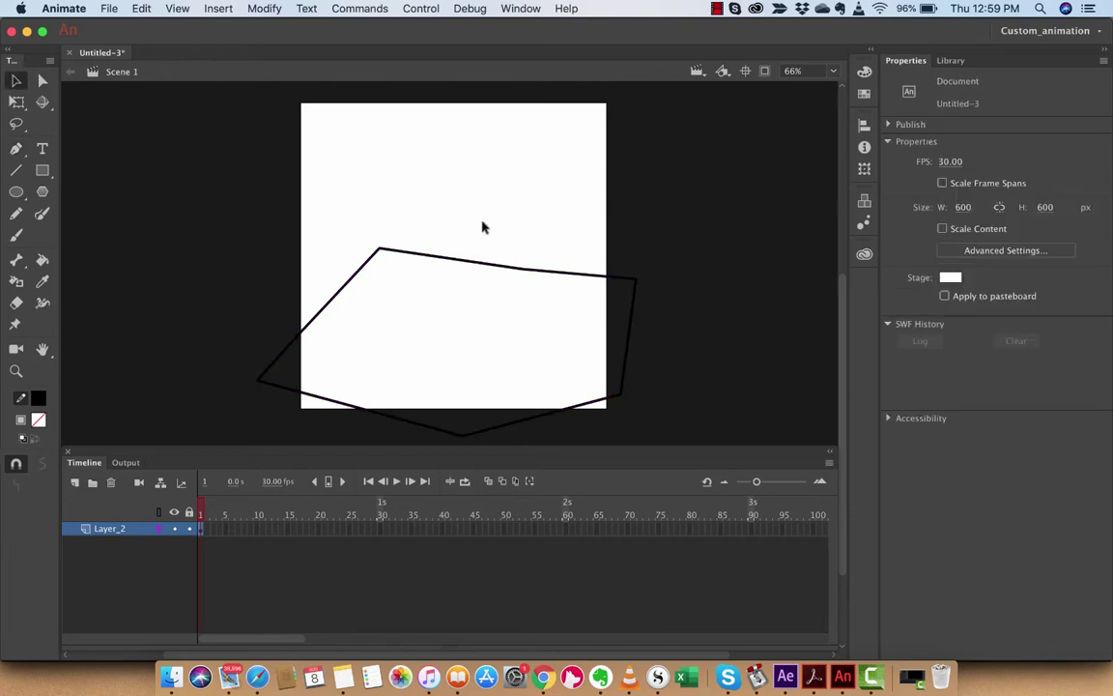
click(482, 264)
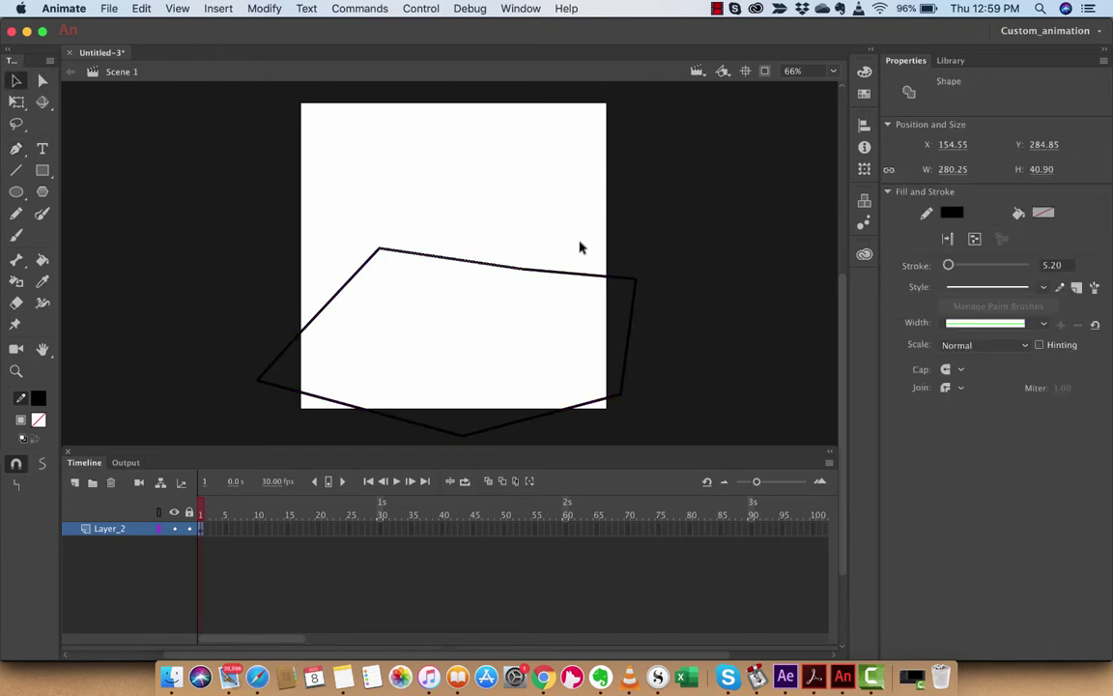
Step: Select the whole outline, set the fill colour to red #CC0000, then deselect
double_click(365, 266)
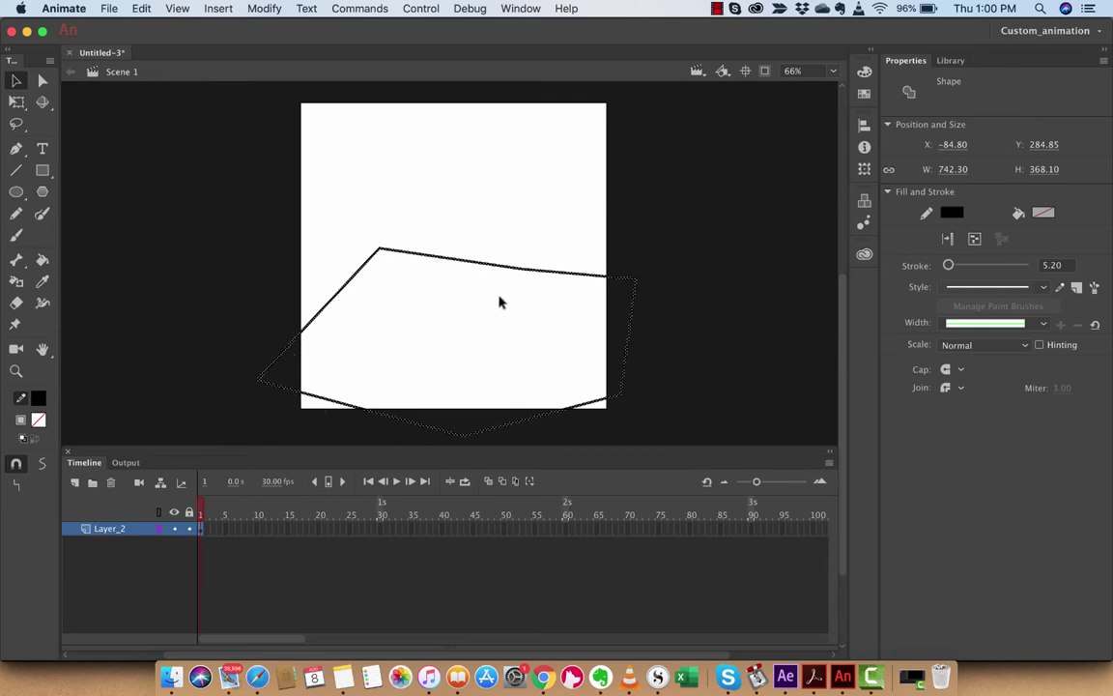
click(39, 421)
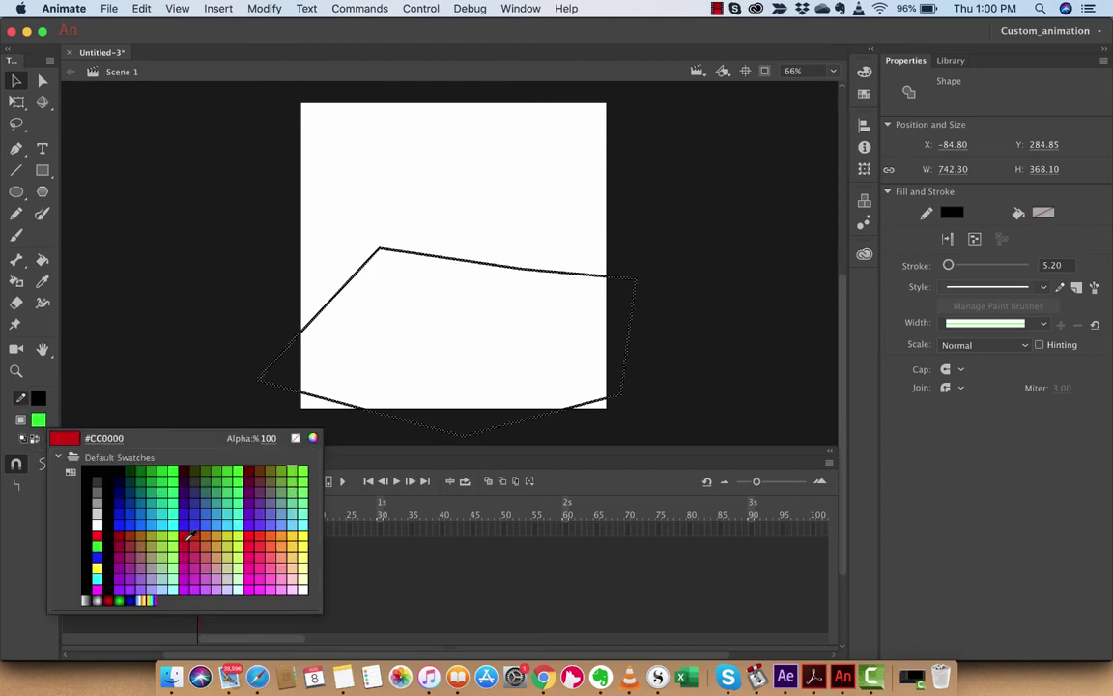
click(98, 526)
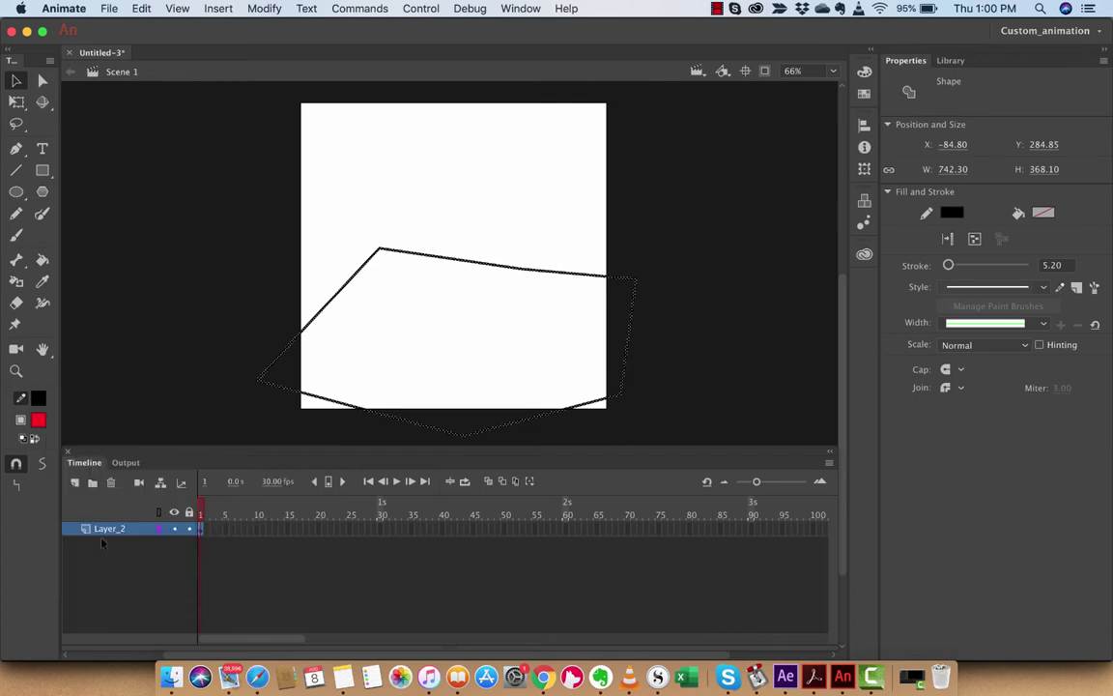
click(398, 327)
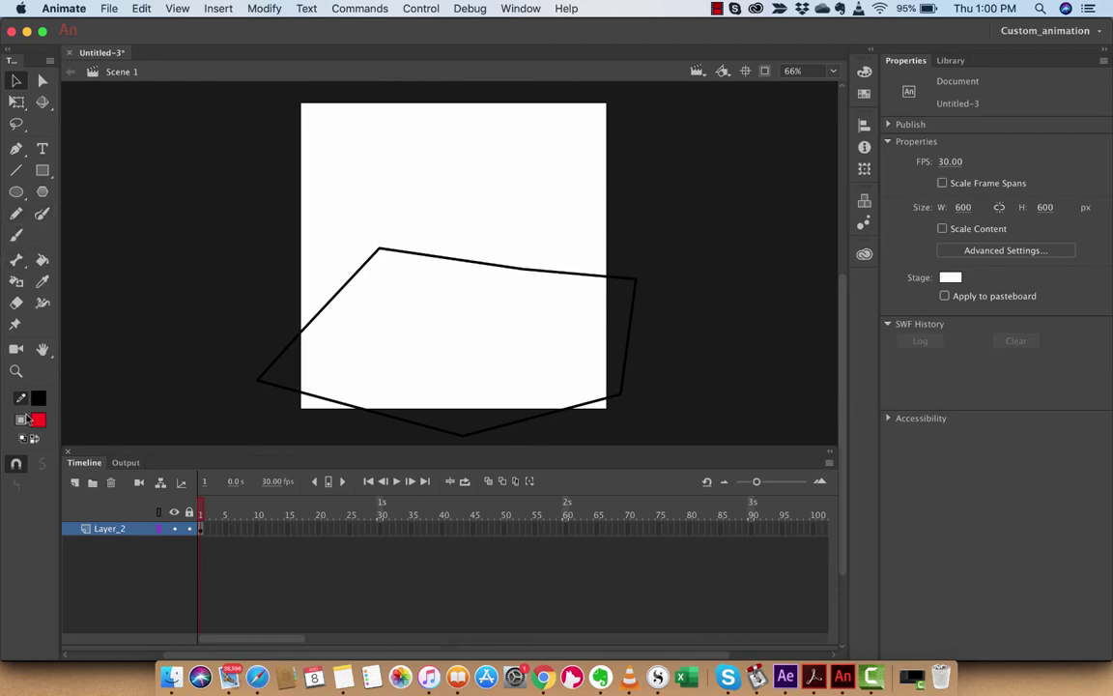
Step: Paint-bucket the polygon's interior red and return to the Selection tool
click(41, 260)
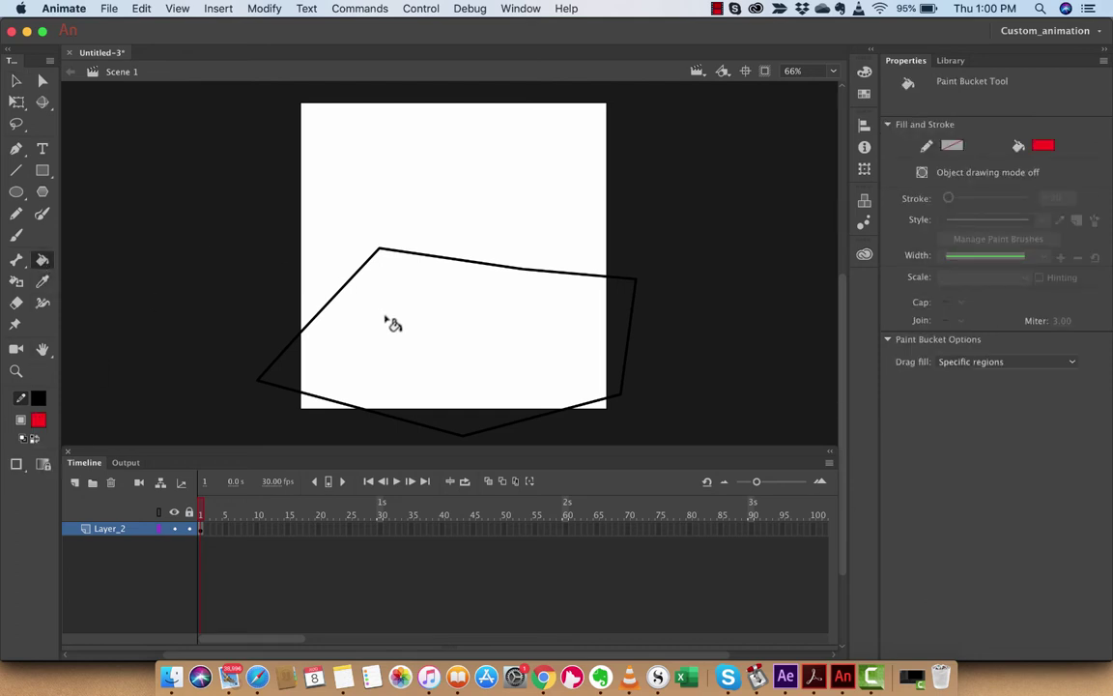
click(391, 323)
key(v)
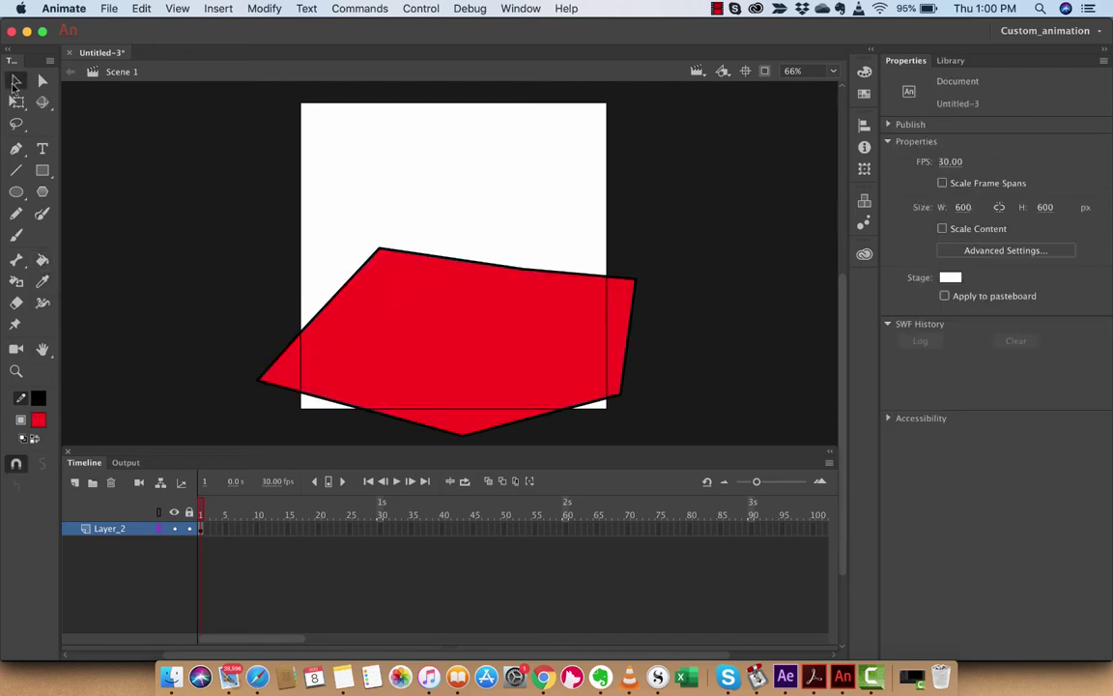